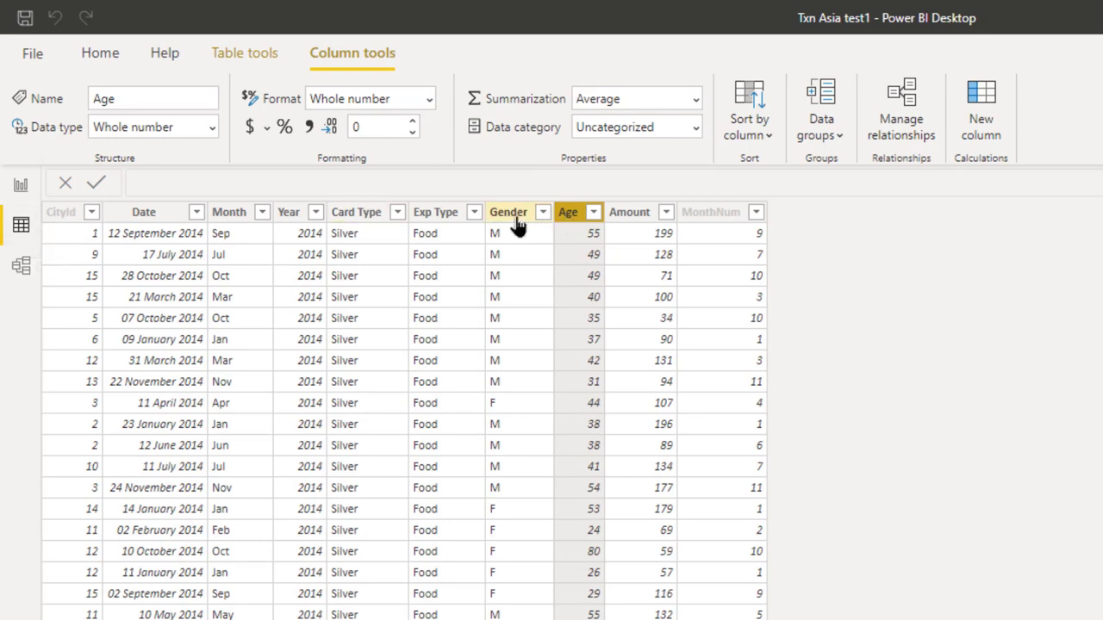
# Start a new data group on the Age column from Column tools.
pyautogui.rightClick(569, 219)
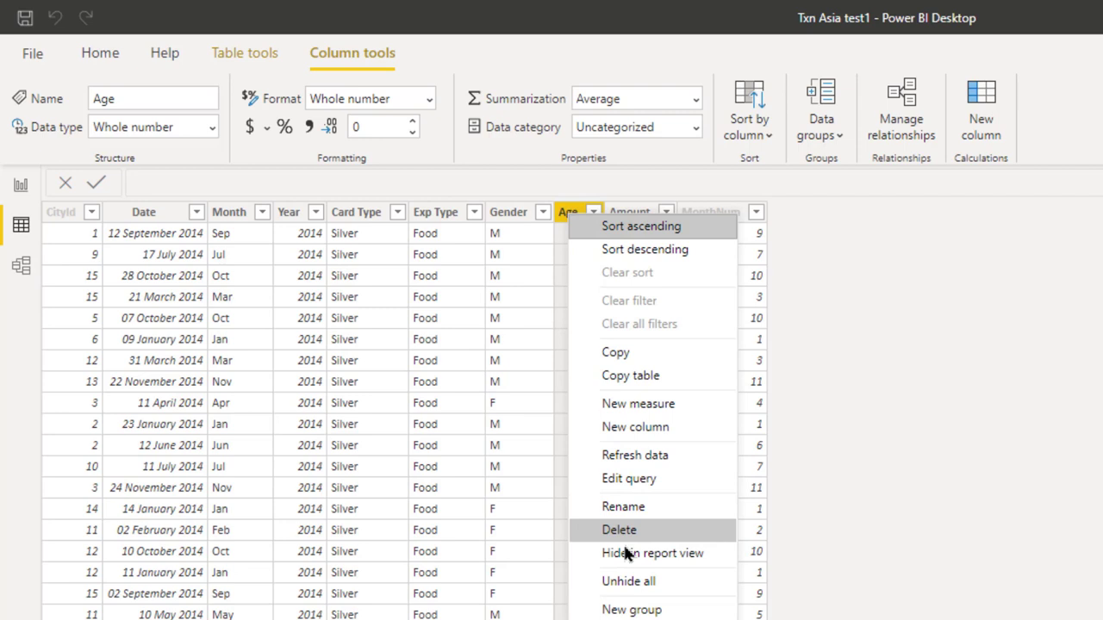
pyautogui.click(983, 286)
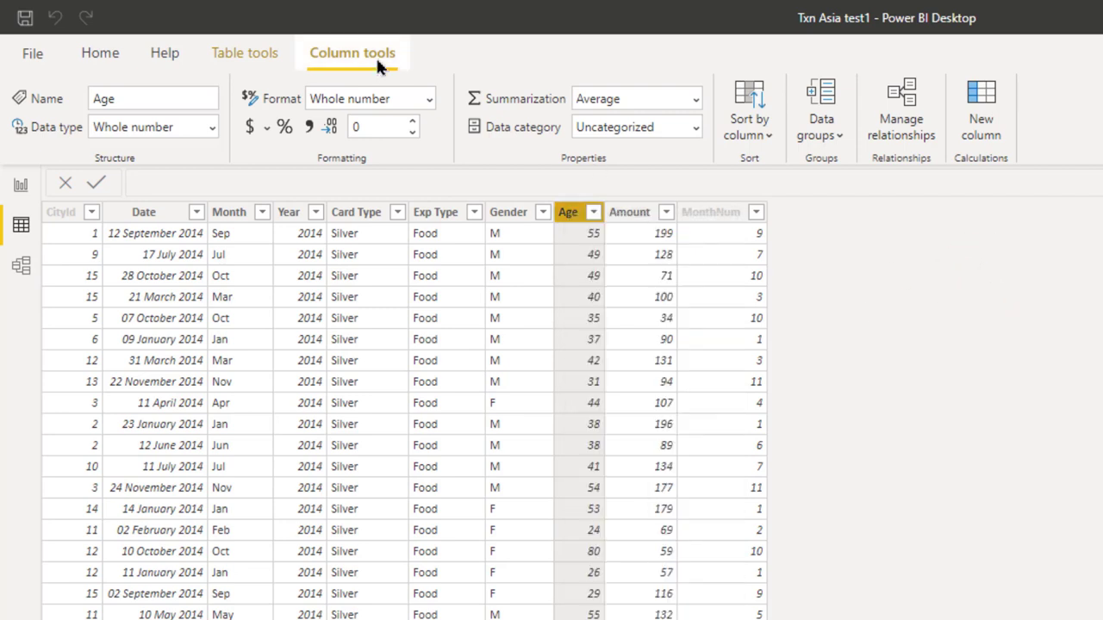
pyautogui.click(342, 44)
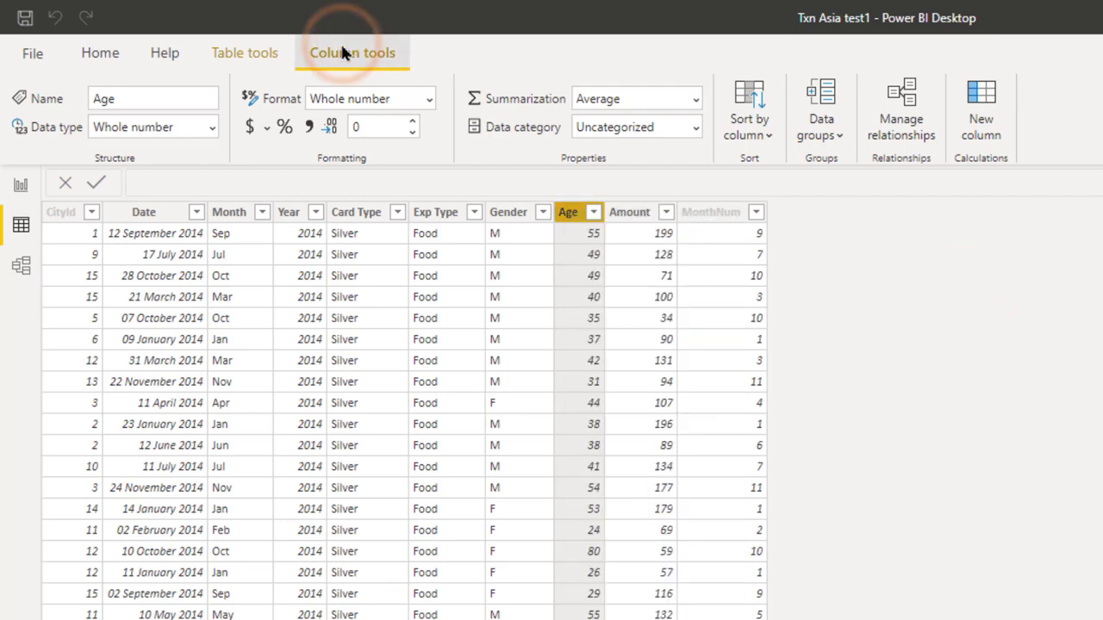
pyautogui.click(822, 121)
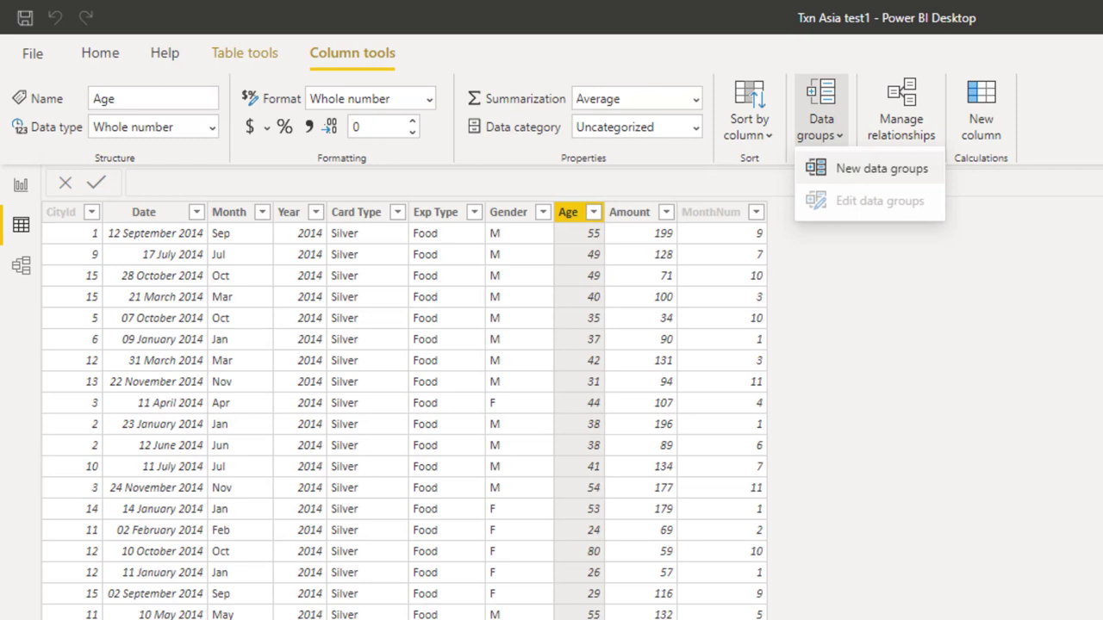
pyautogui.click(879, 169)
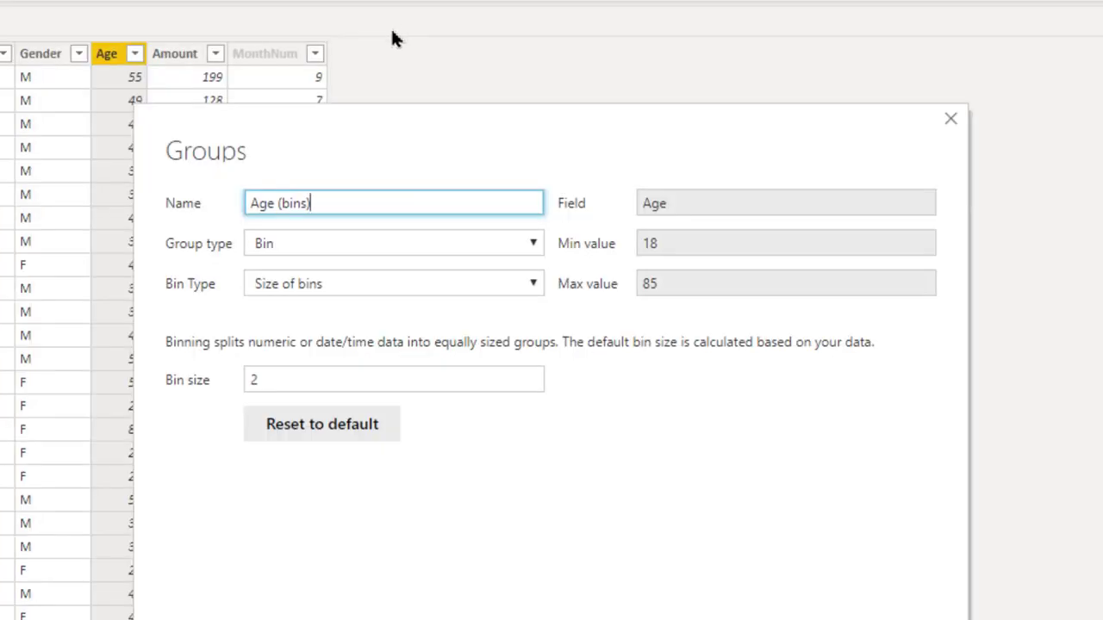
# Set the Age group to Number of bins with a bin count of 10 and confirm.
pyautogui.click(368, 248)
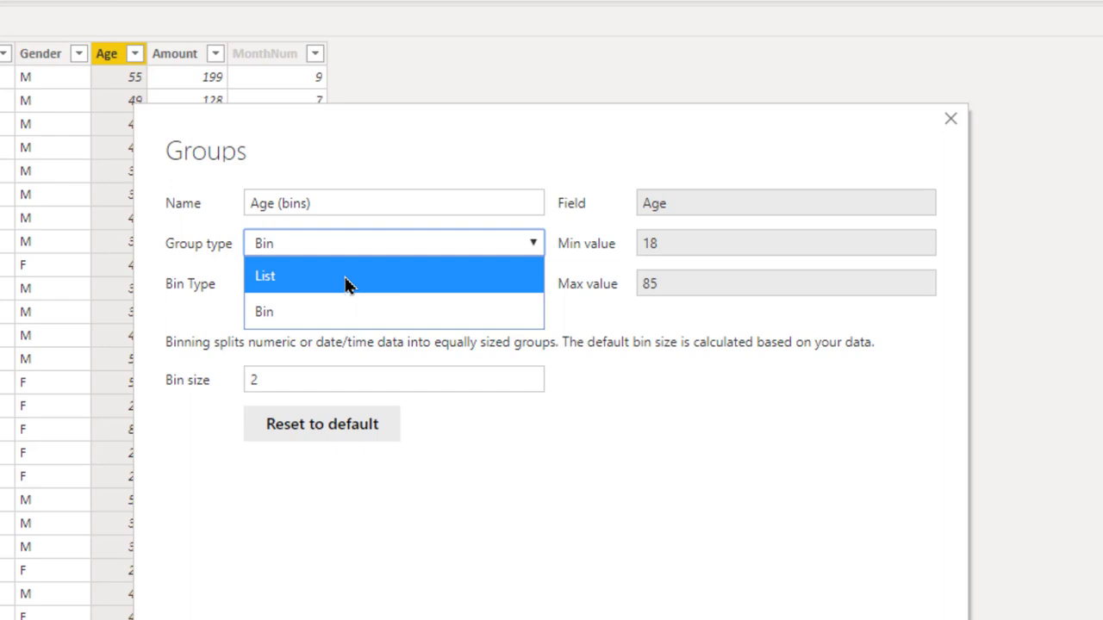
pyautogui.click(288, 312)
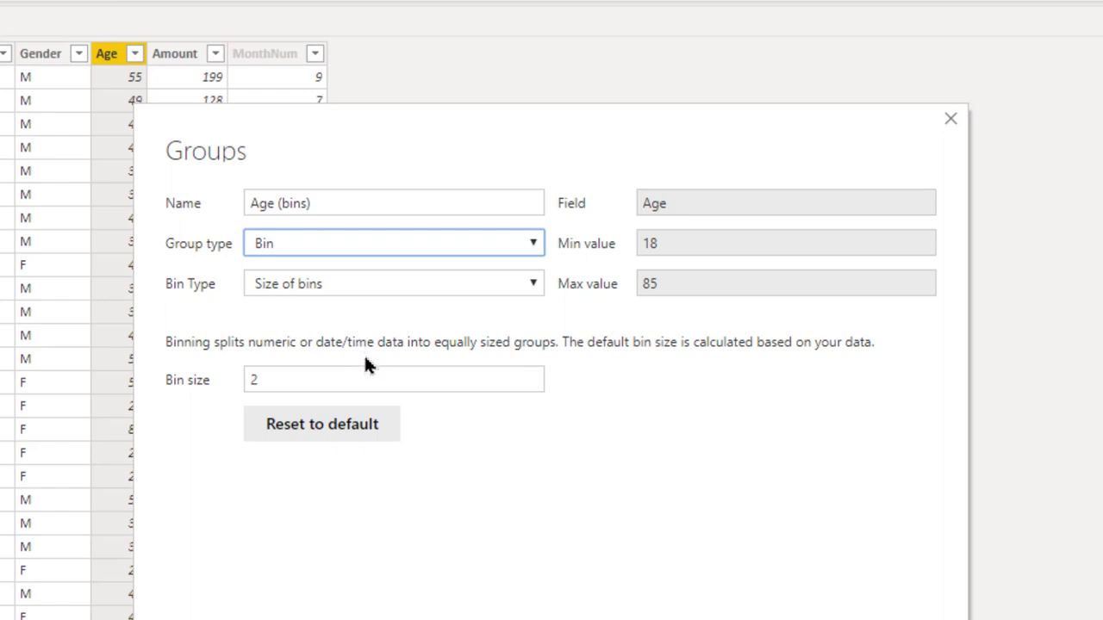
pyautogui.press('Tab')
pyautogui.press('Down')
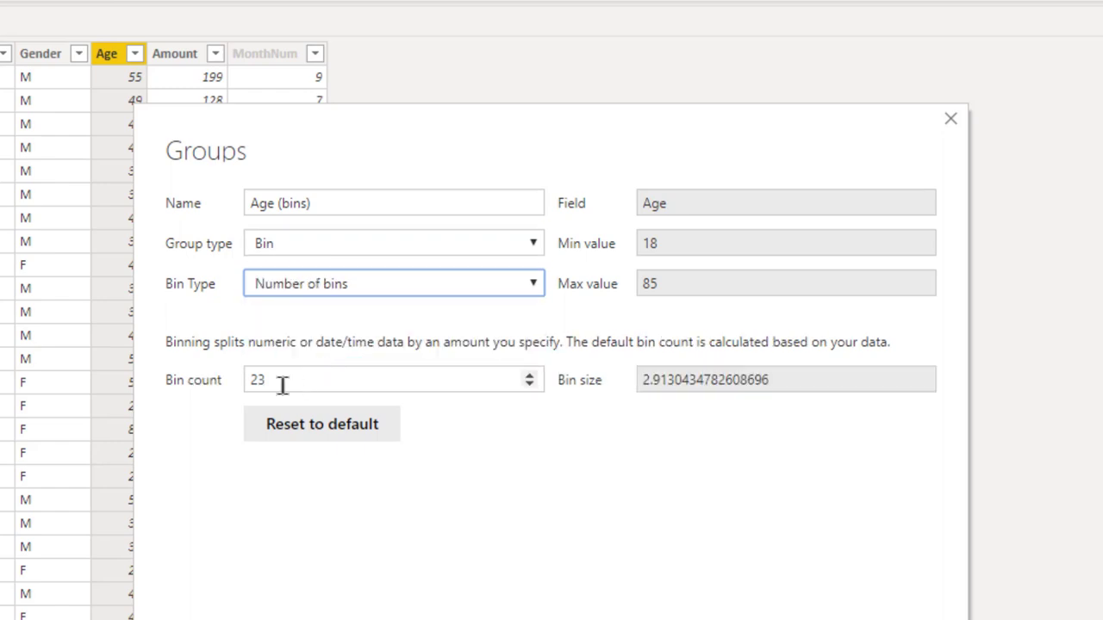
pyautogui.click(284, 381)
pyautogui.press('BackSpace')
pyautogui.press('BackSpace')
pyautogui.write('10')
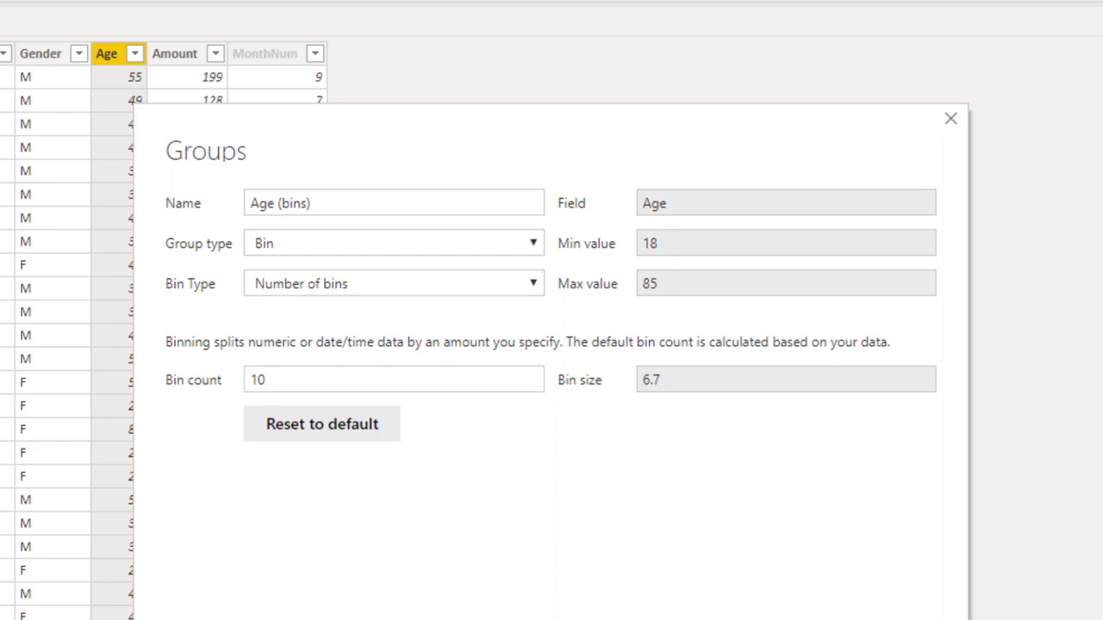
pyautogui.press('Return')
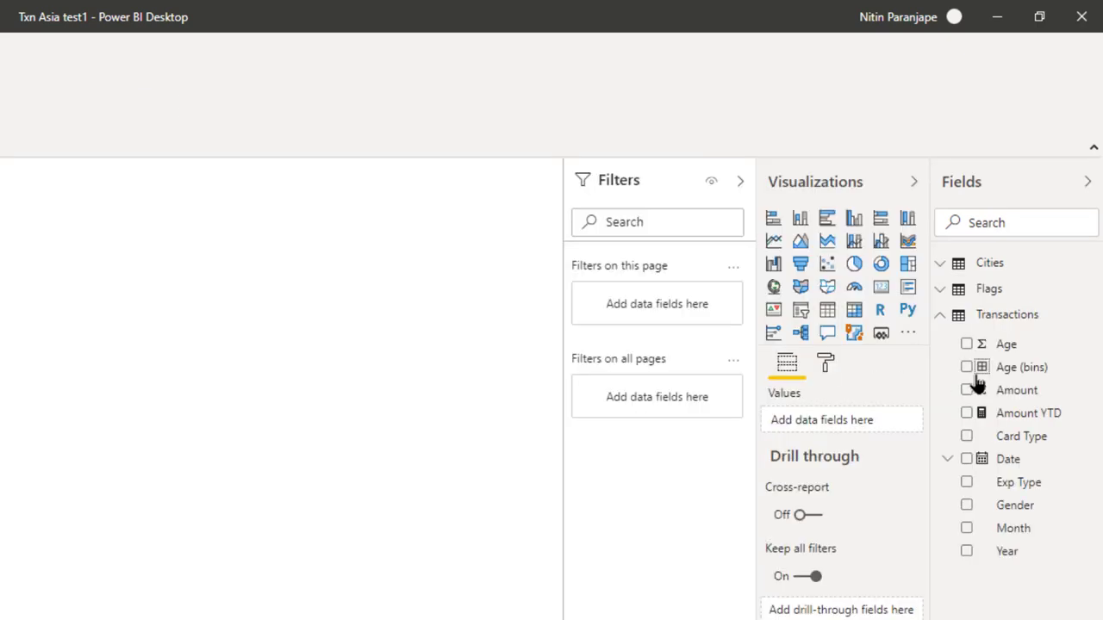
# Build a matrix of Age (bins) with total Amount per bin, pointing out the 44.80 row.
pyautogui.click(967, 367)
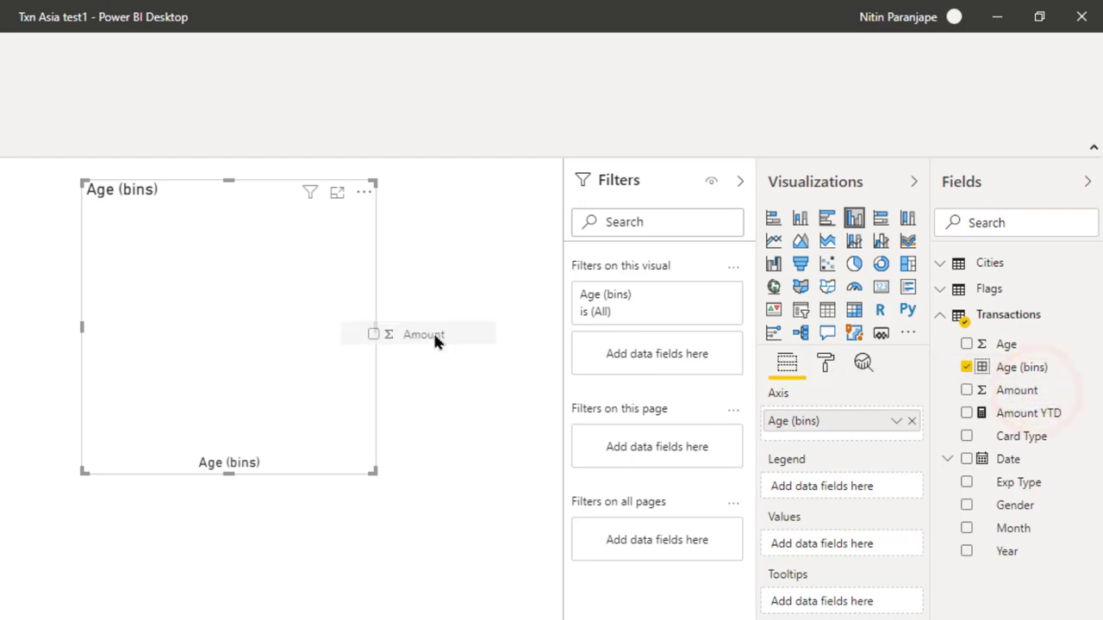
pyautogui.moveTo(1036, 396); pyautogui.dragTo(256, 323)
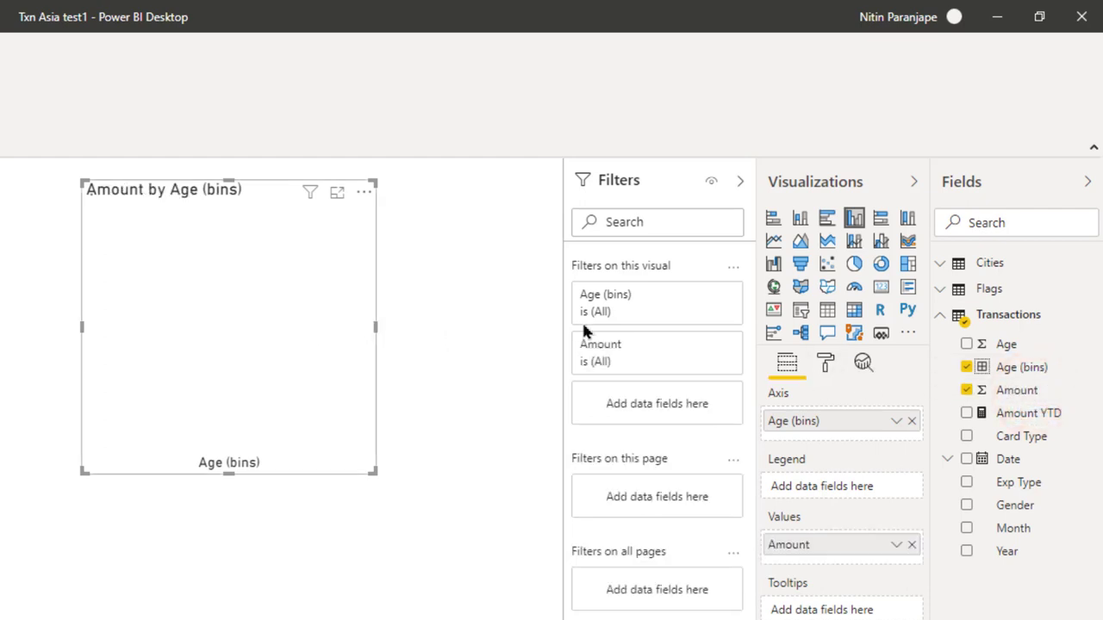
pyautogui.click(853, 310)
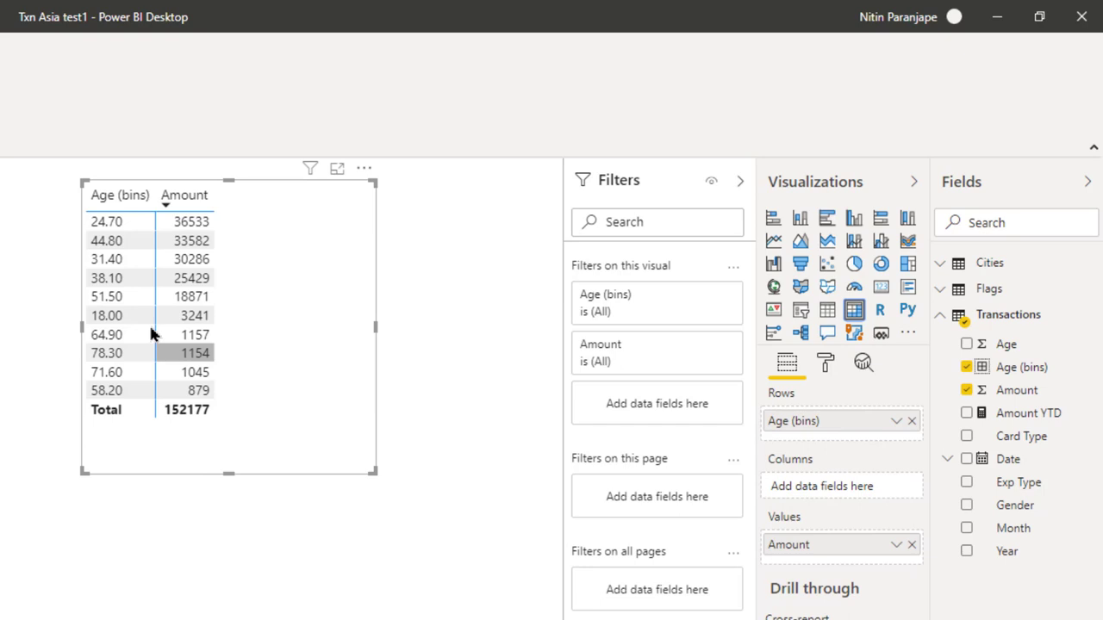
pyautogui.click(112, 241)
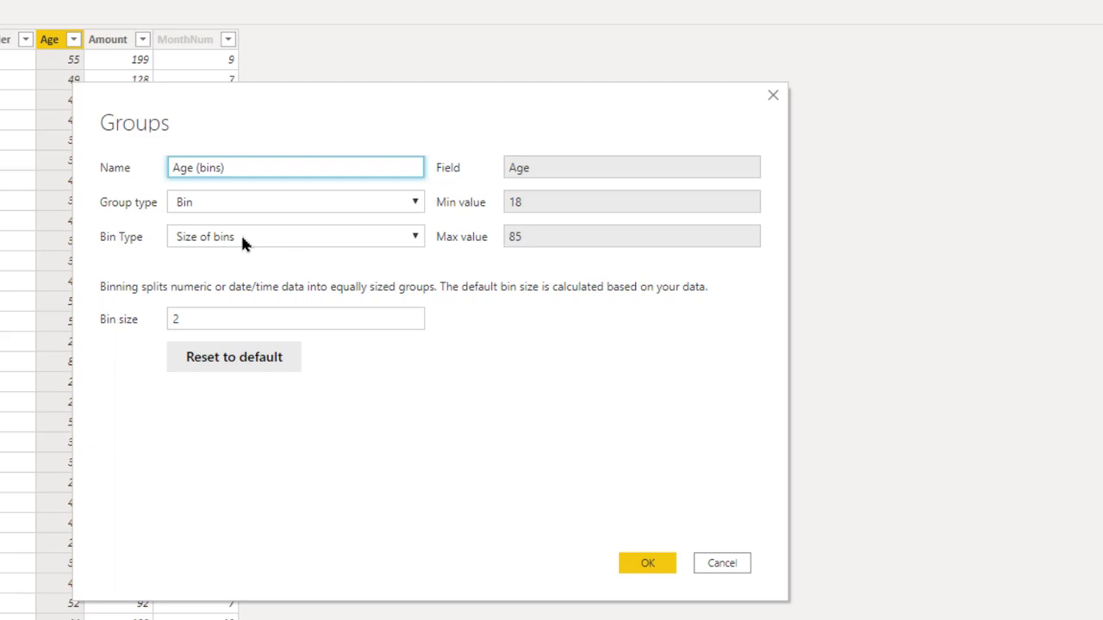
# Change the Age (bins) bin size to 10.
pyautogui.doubleClick(195, 320)
pyautogui.write('10')
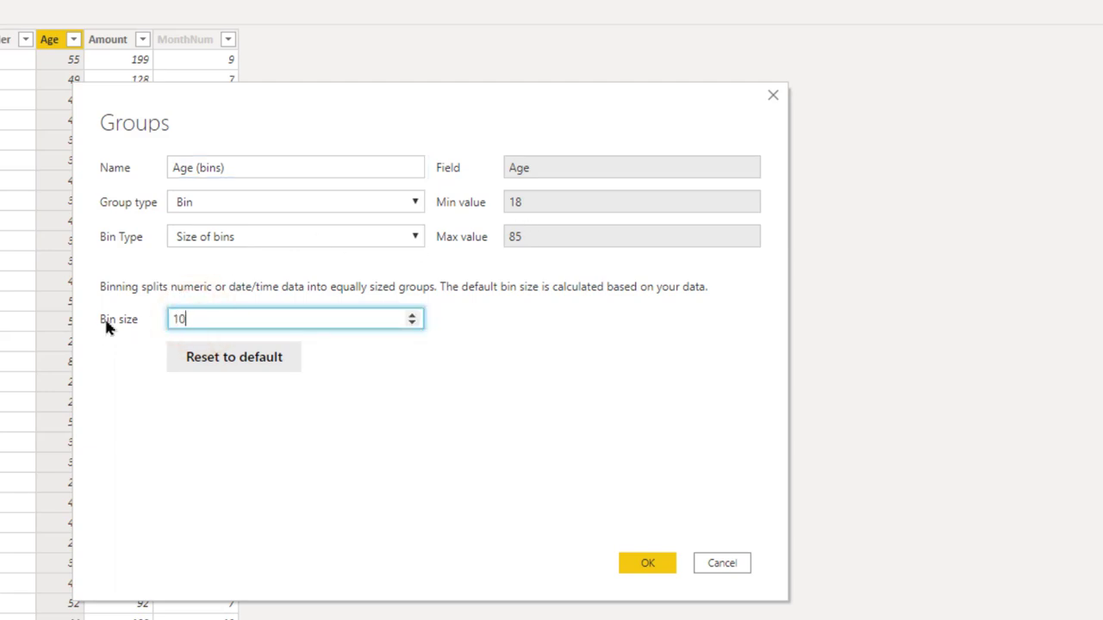
pyautogui.press('Tab')
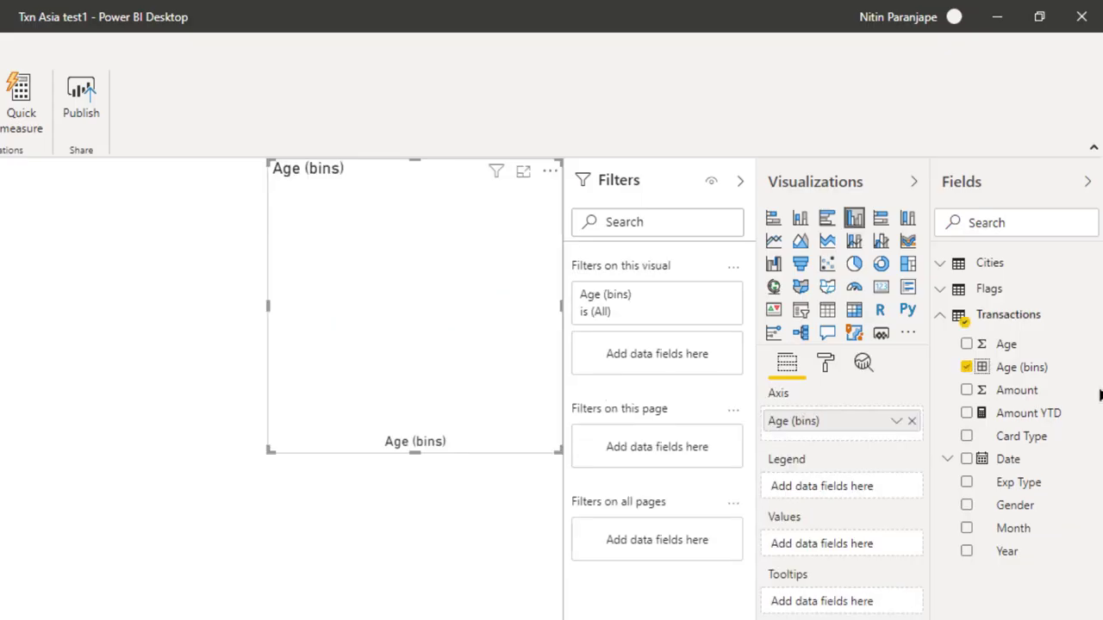
# Show Amount per Age bin in a table sorted ascending by age bin.
pyautogui.moveTo(1017, 390); pyautogui.dragTo(426, 333)
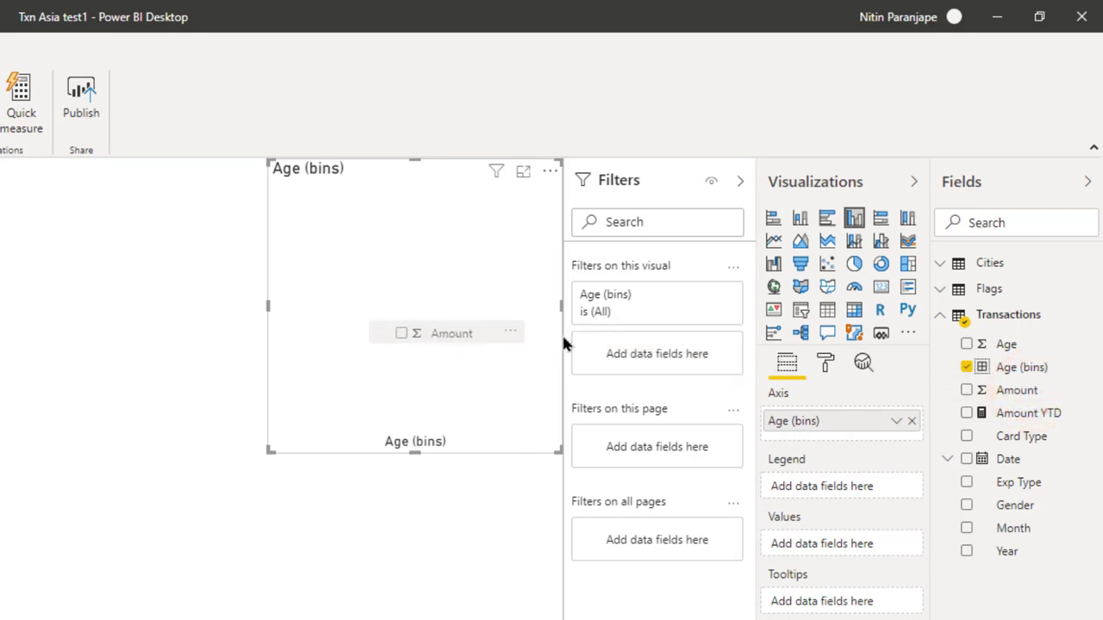
pyautogui.click(854, 309)
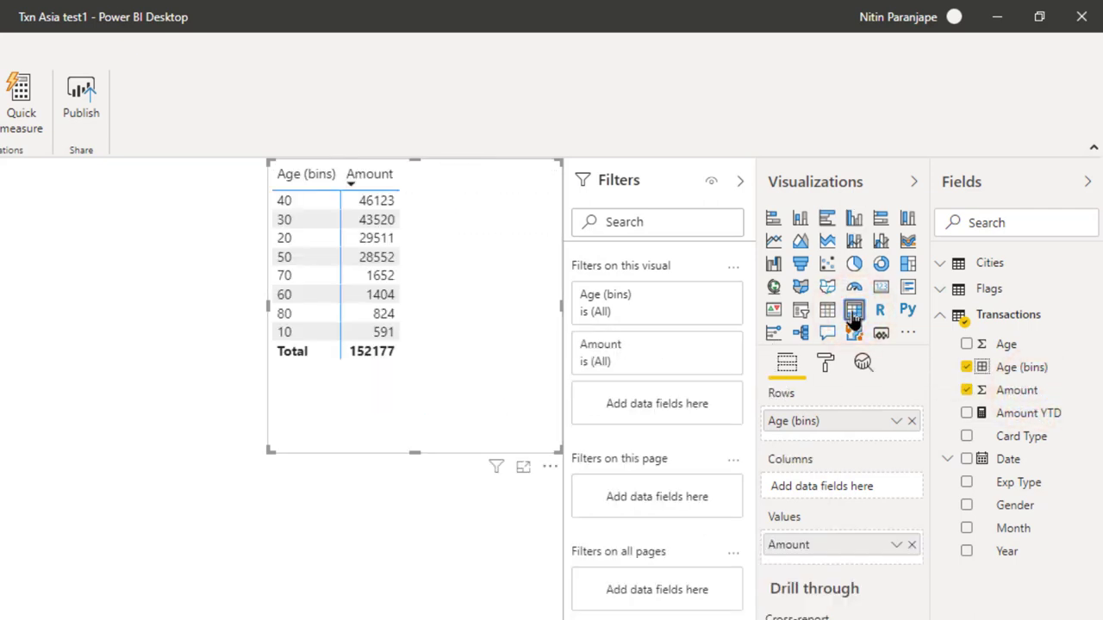
pyautogui.click(291, 185)
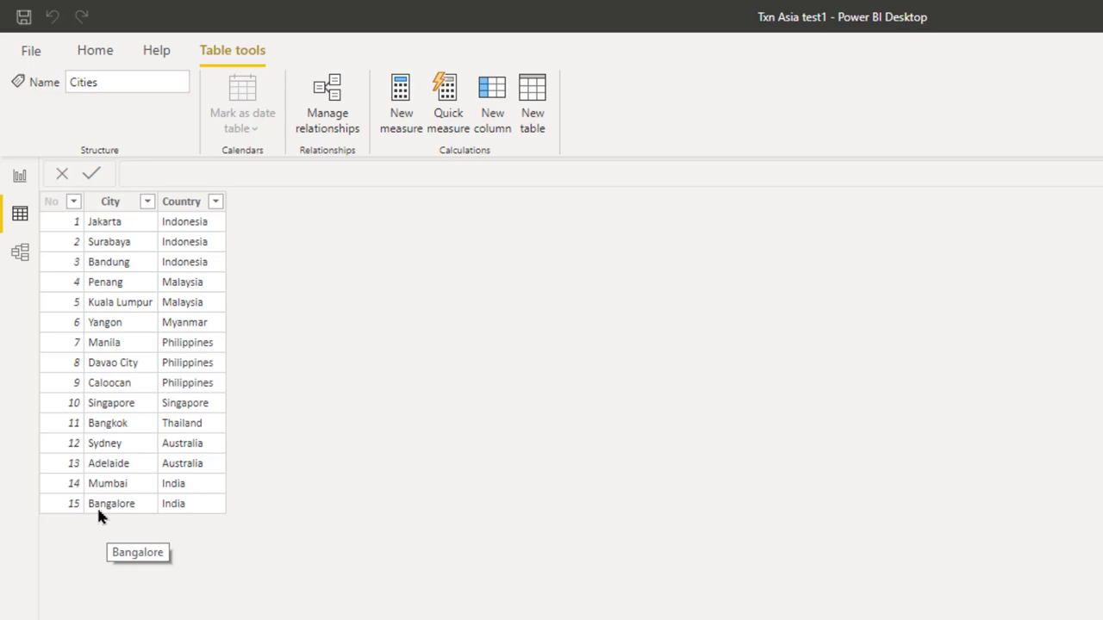
# Begin a new group from the Cities table's City column.
pyautogui.rightClick(126, 201)
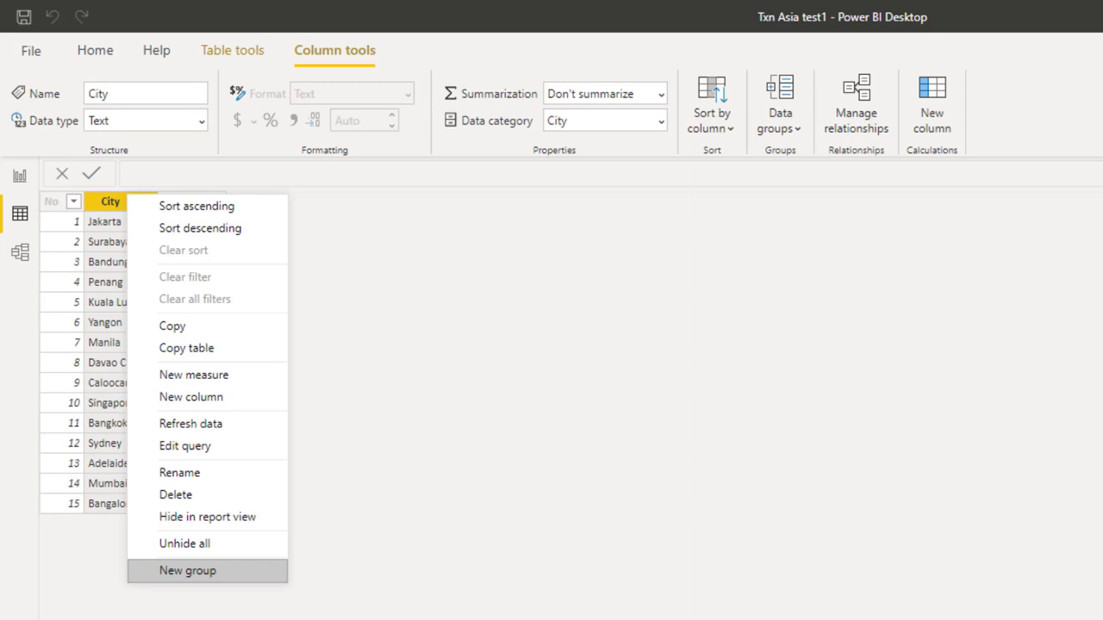
pyautogui.click(188, 570)
pyautogui.click(431, 177)
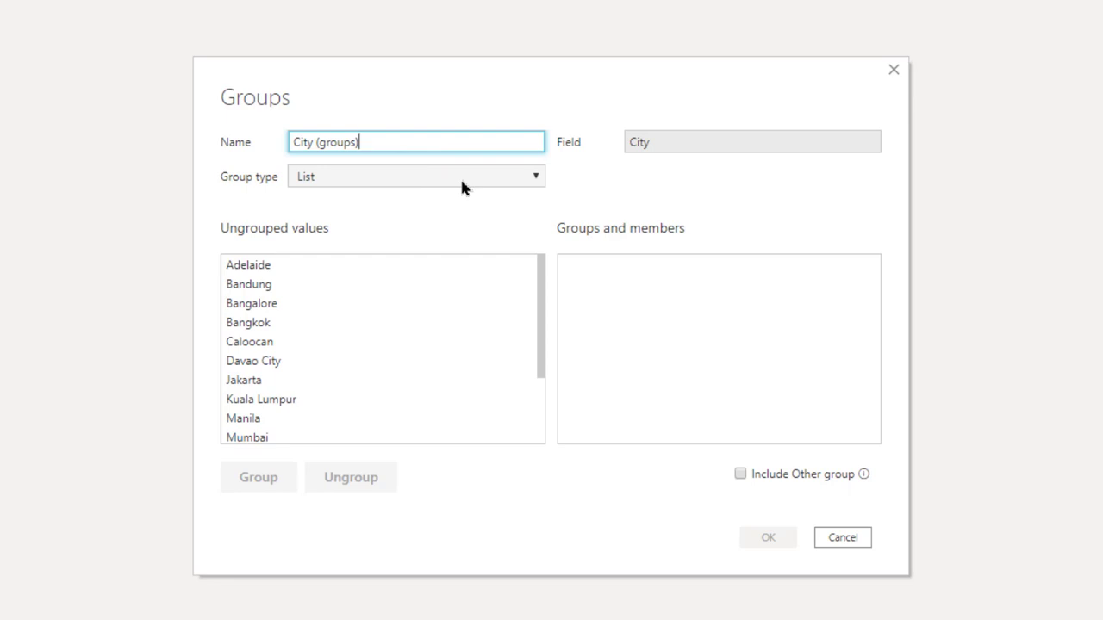
# Group Adelaide, Jakarta, Kuala Lumpur and Mumbai as RO, with remaining cities in Other.
pyautogui.click(286, 266)
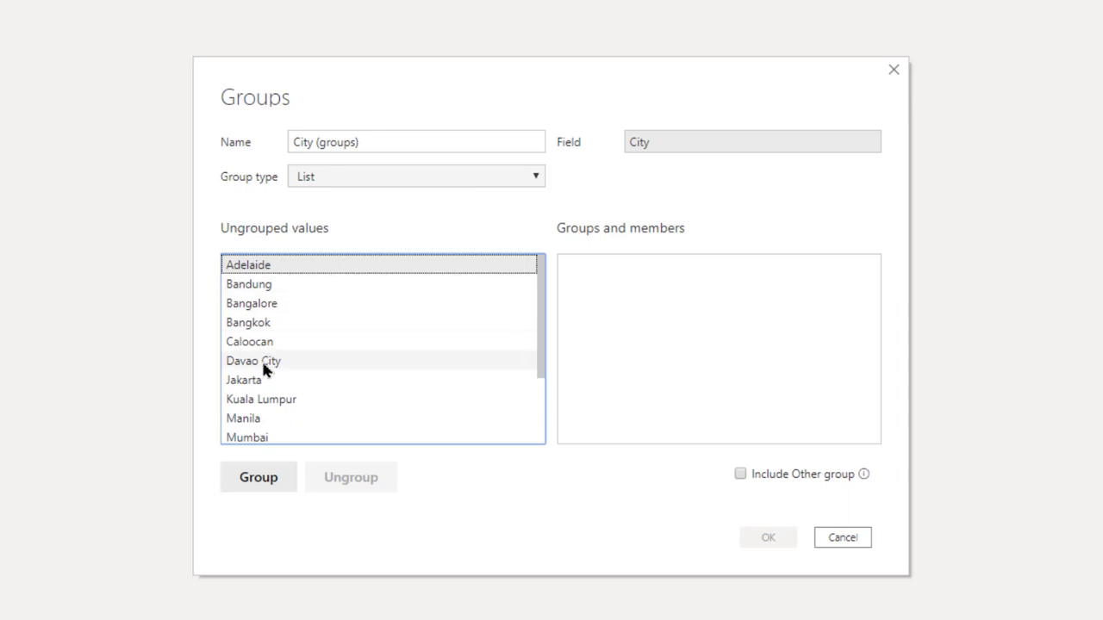
pyautogui.keyDown('ctrl'); pyautogui.click(256, 384); pyautogui.keyUp('ctrl')
pyautogui.keyDown('ctrl'); pyautogui.click(248, 436); pyautogui.keyUp('ctrl')
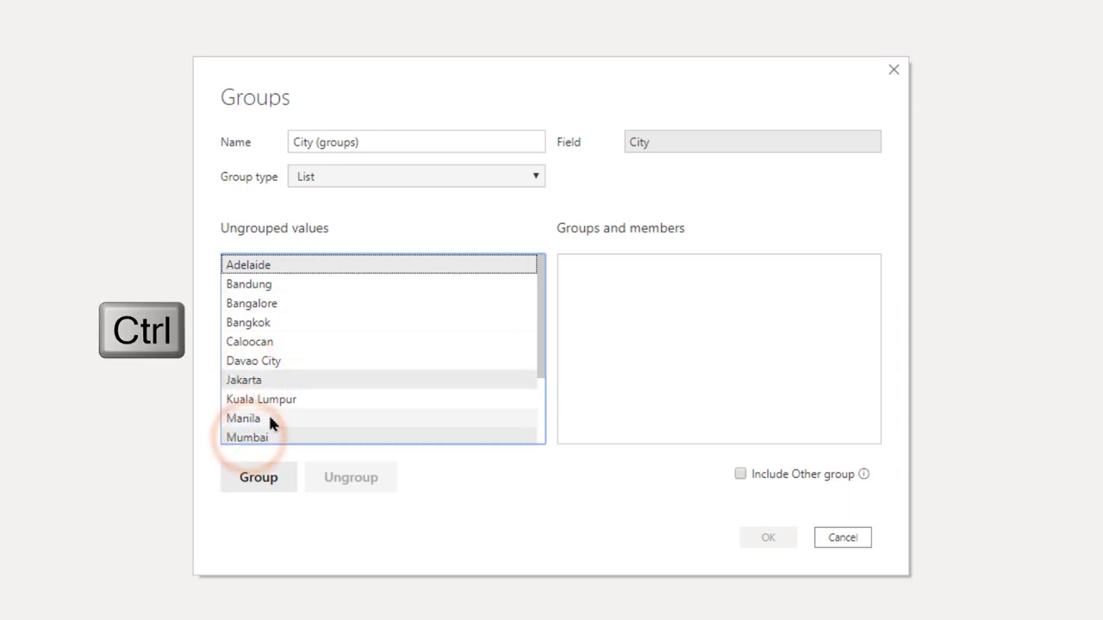
pyautogui.keyDown('ctrl'); pyautogui.click(274, 400); pyautogui.keyUp('ctrl')
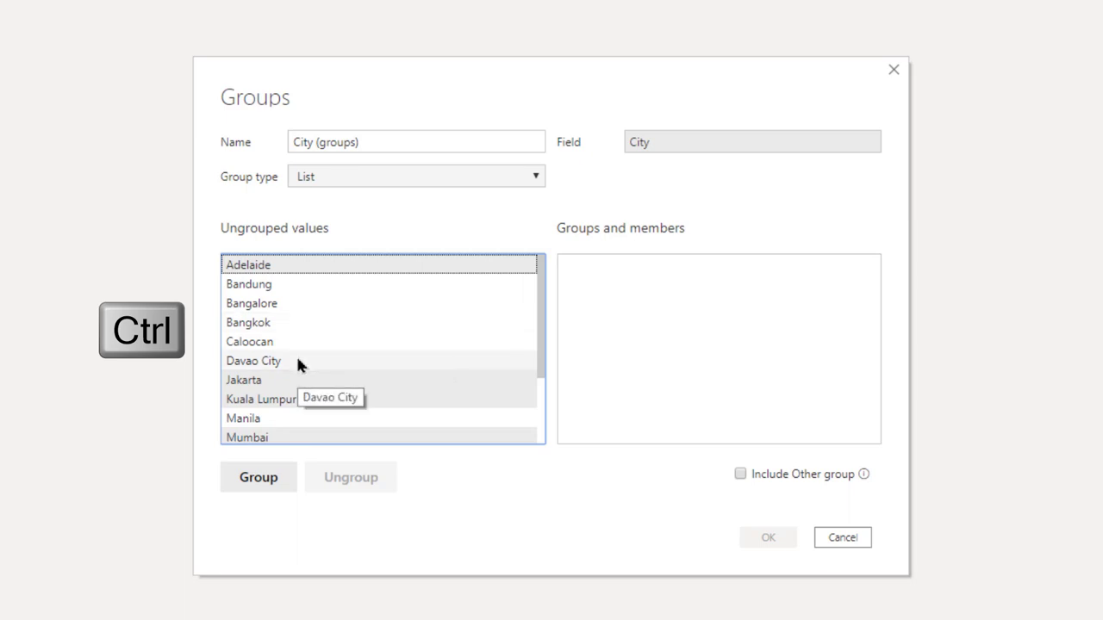
pyautogui.click(270, 475)
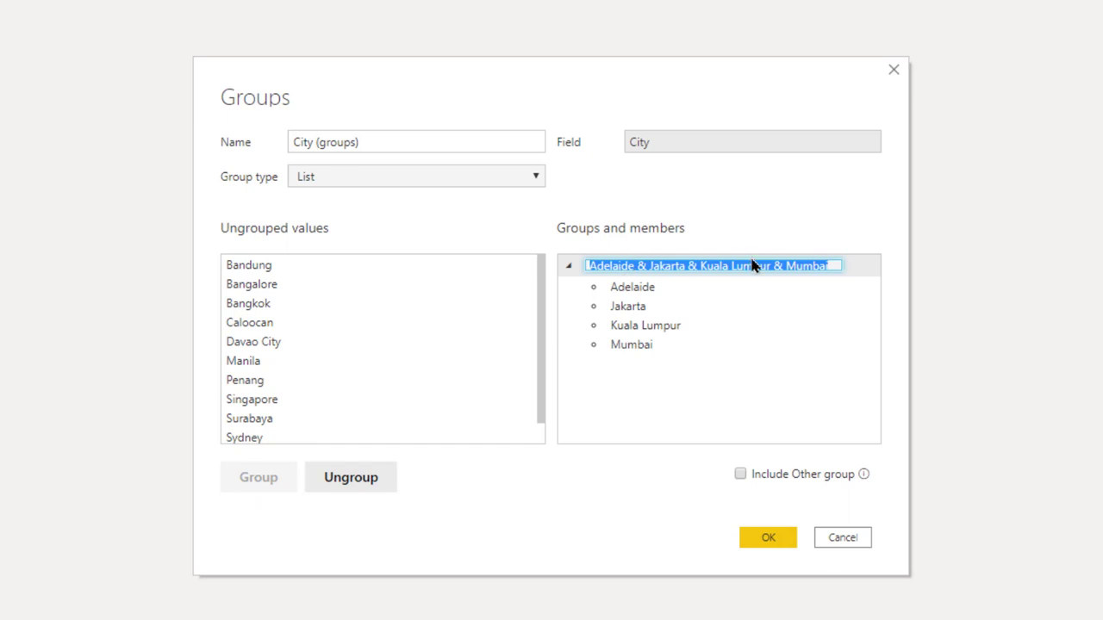
pyautogui.write('RO')
pyautogui.press('Return')
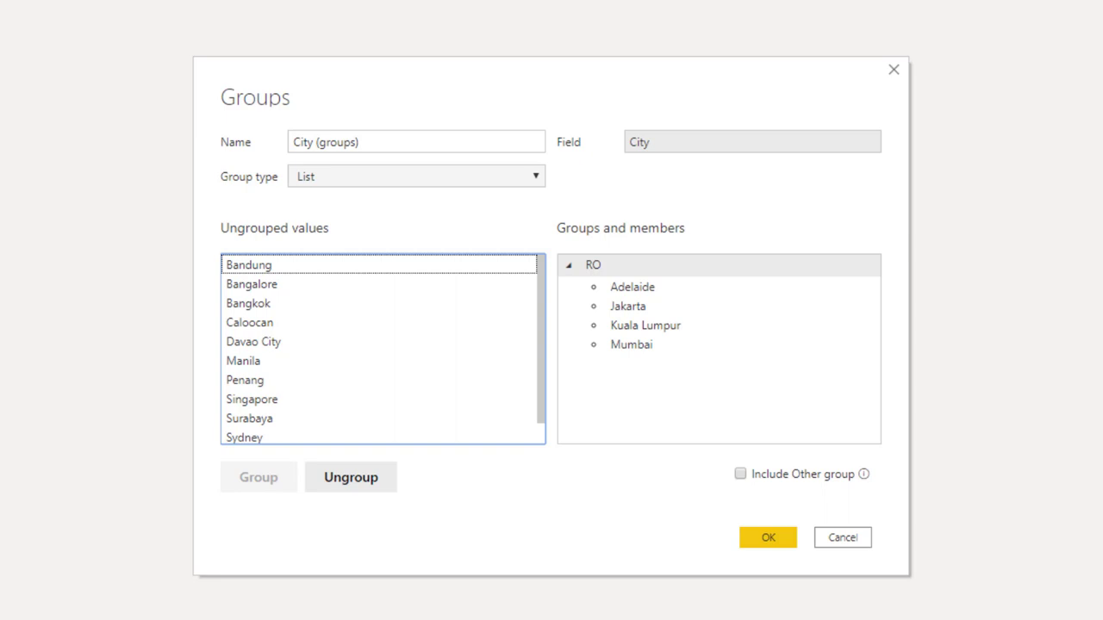
pyautogui.click(741, 474)
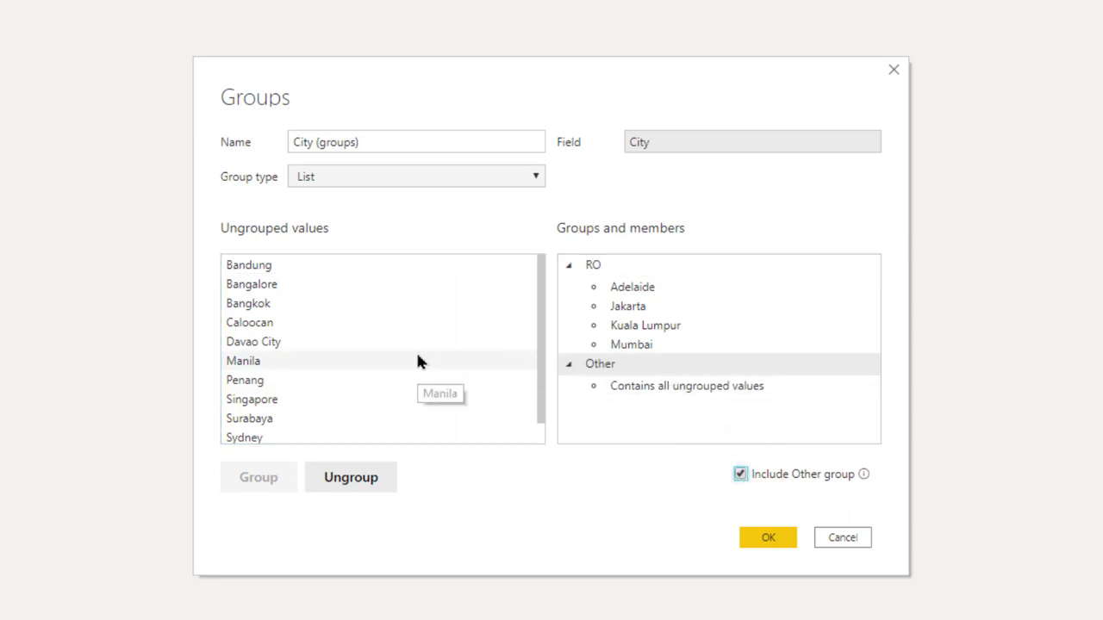
pyautogui.click(769, 538)
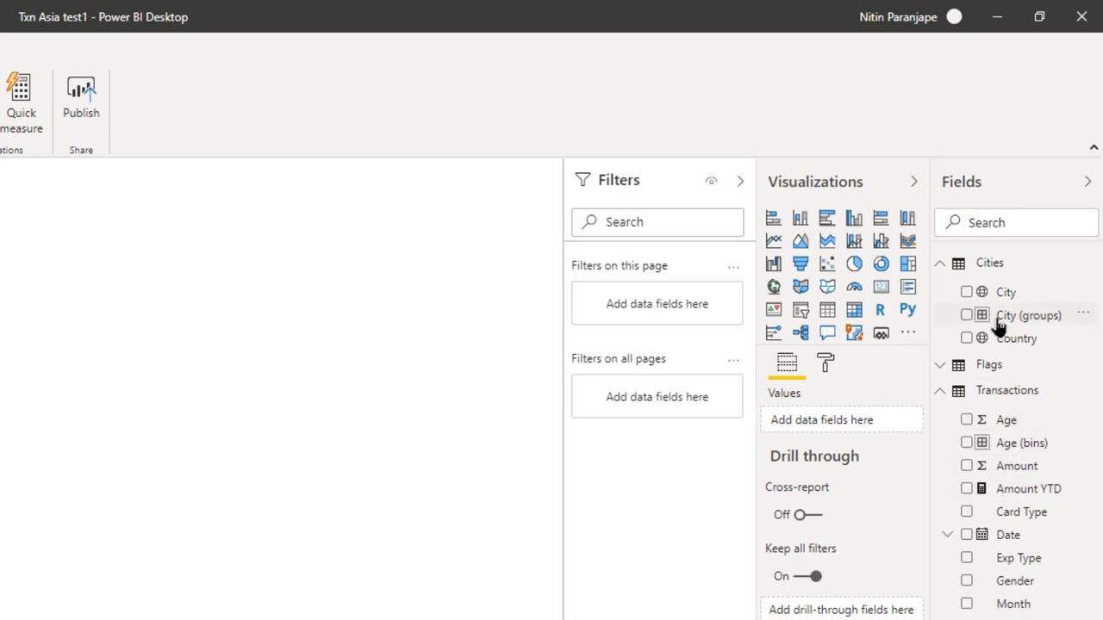
pyautogui.moveTo(998, 326); pyautogui.dragTo(454, 241)
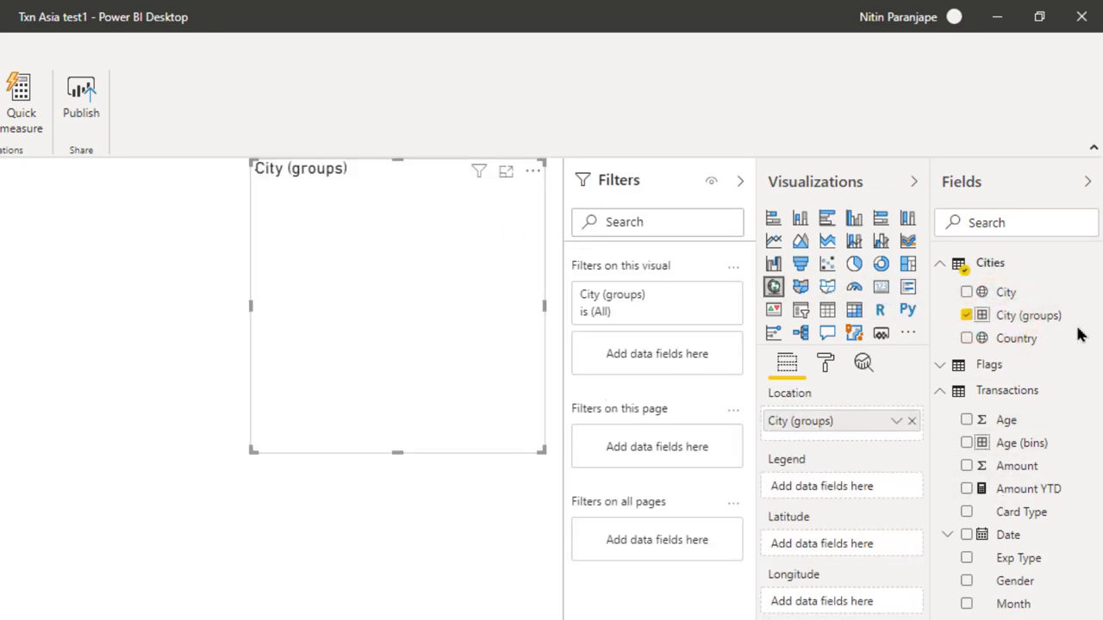
pyautogui.moveTo(950, 466); pyautogui.dragTo(404, 288)
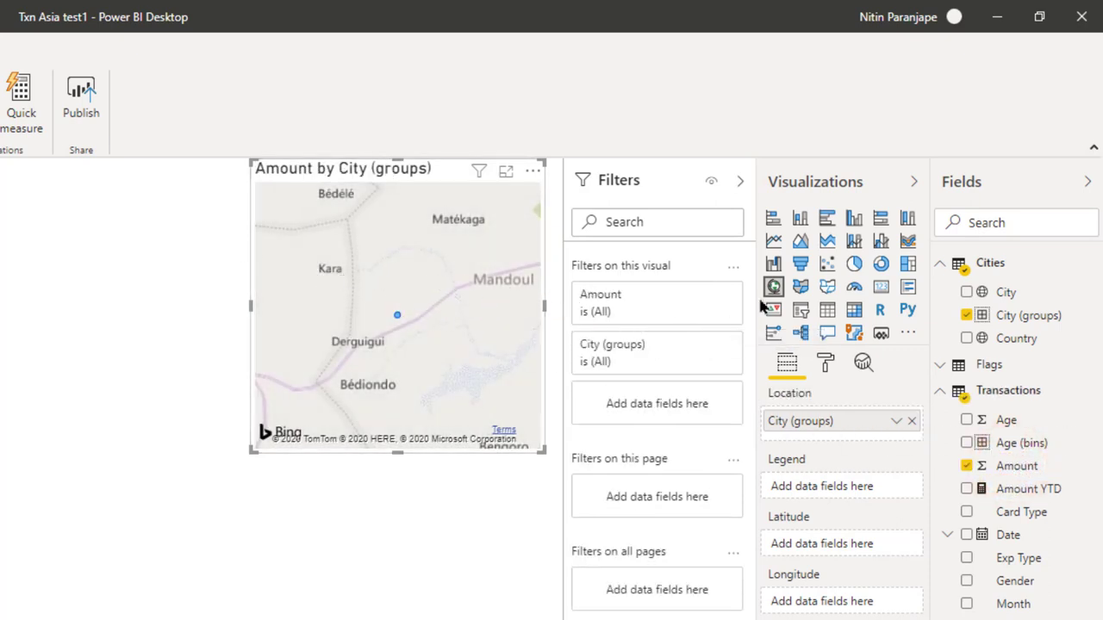
pyautogui.click(854, 310)
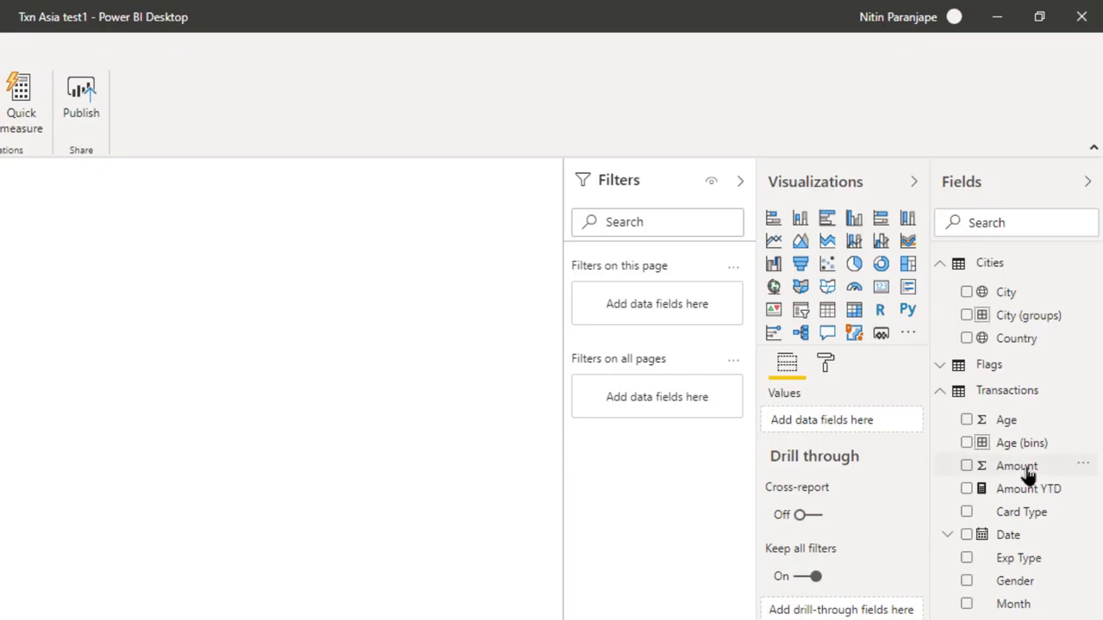
# Drag a field from the Fields pane onto the report canvas.
pyautogui.moveTo(1010, 534); pyautogui.dragTo(431, 323)
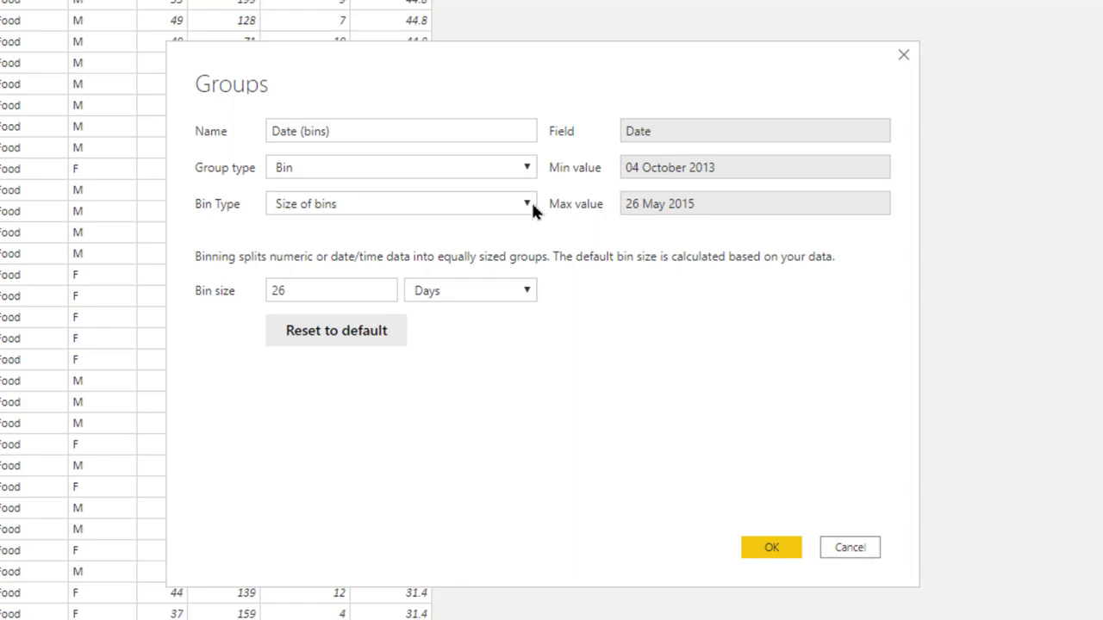
# Keep Date bins by size and change the bin size from 26 to 7 days.
pyautogui.click(348, 206)
pyautogui.click(348, 207)
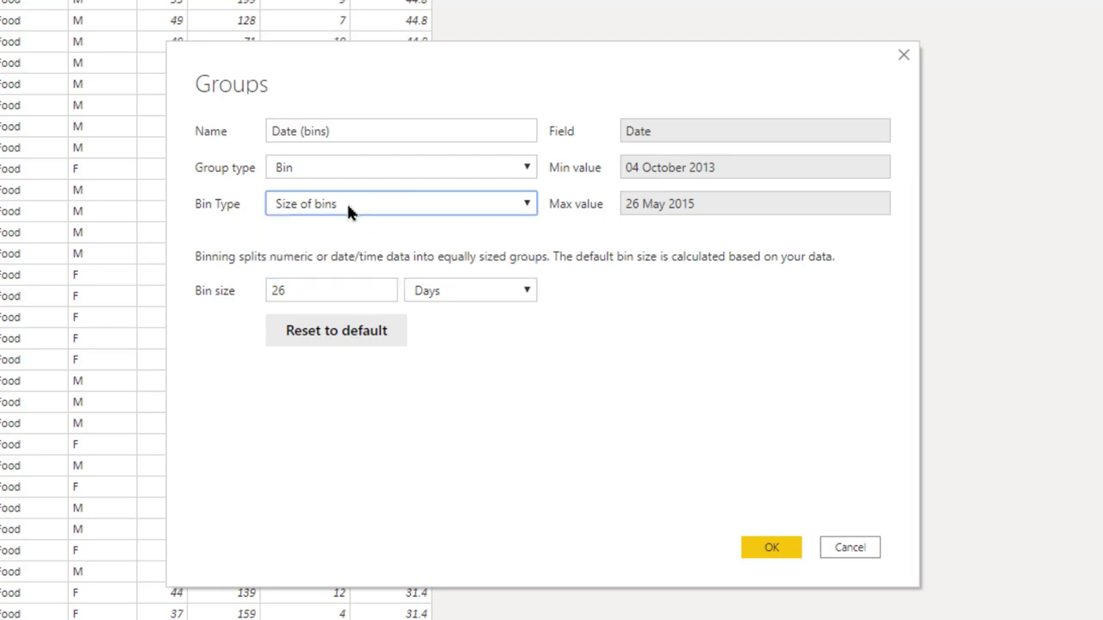
pyautogui.click(528, 293)
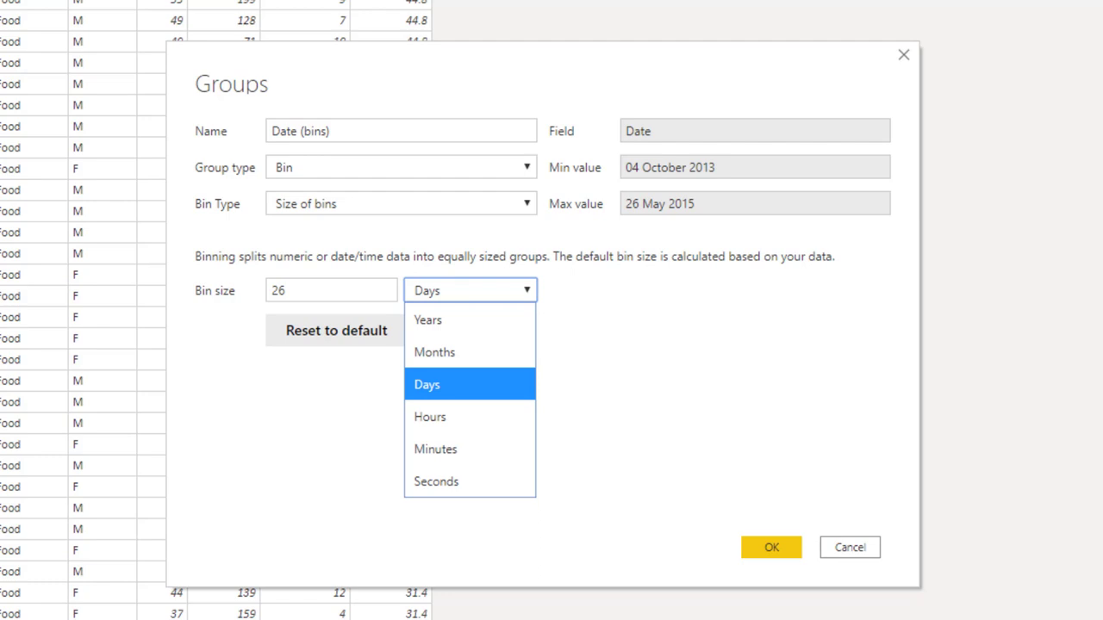
pyautogui.click(199, 290)
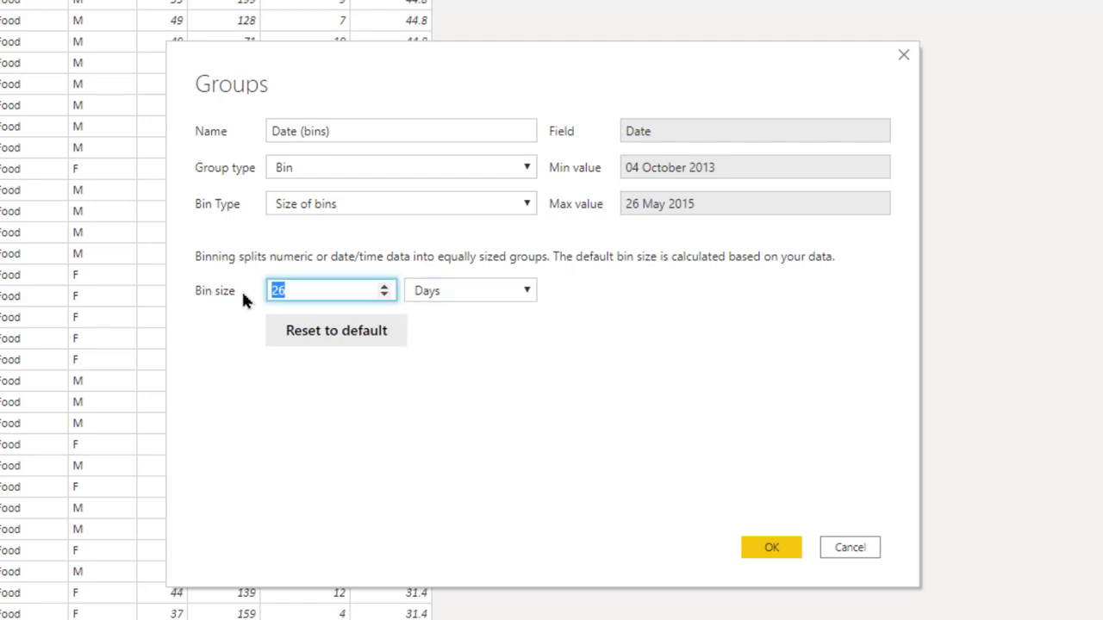
pyautogui.write('7')
pyautogui.press('Tab')
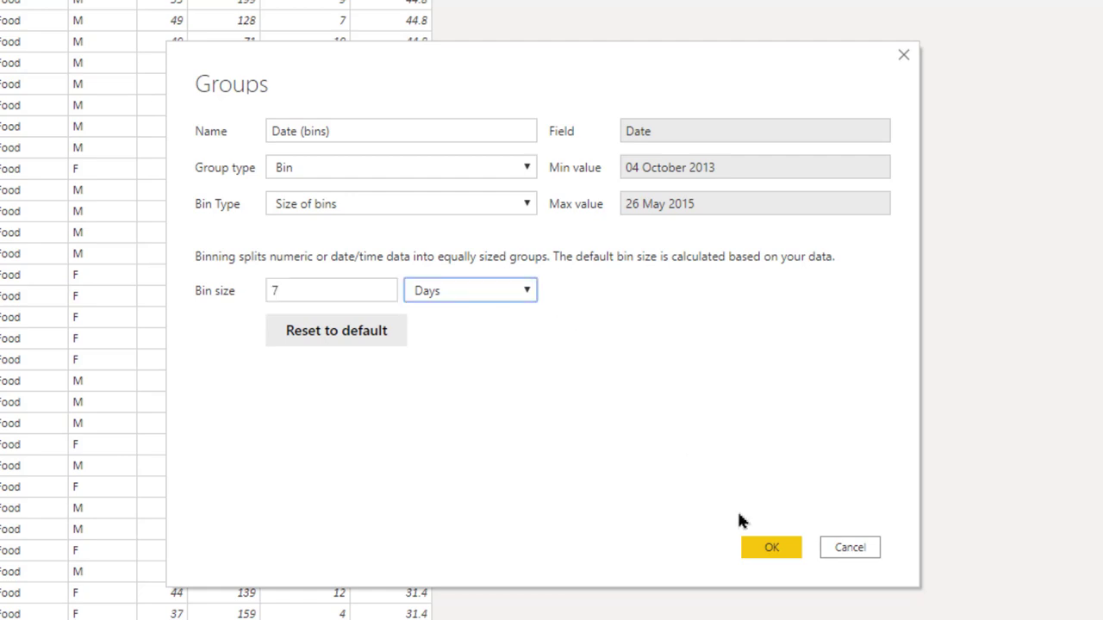